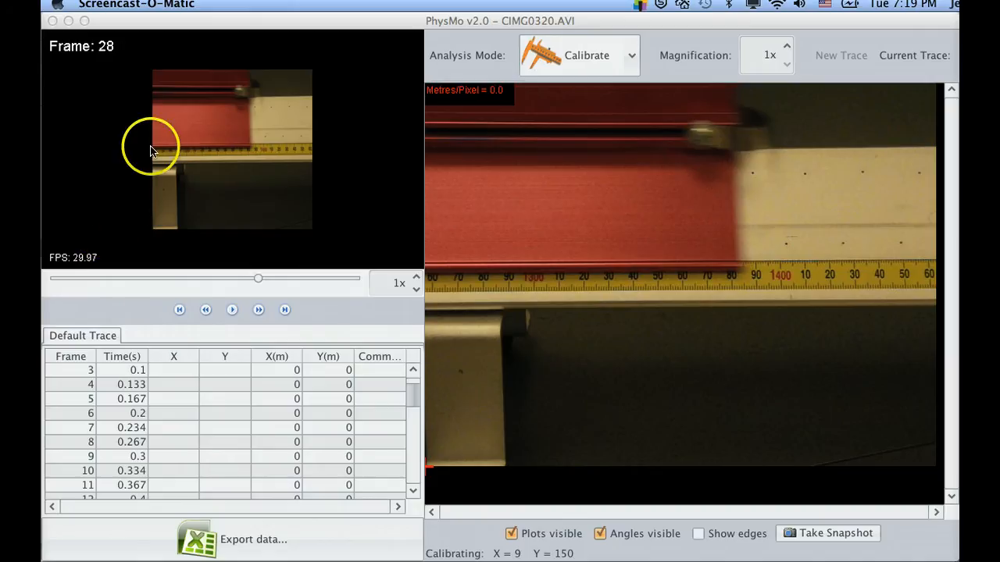
- Set the video timebase to 120 FPS and return the video to its first frame
click(145, 312)
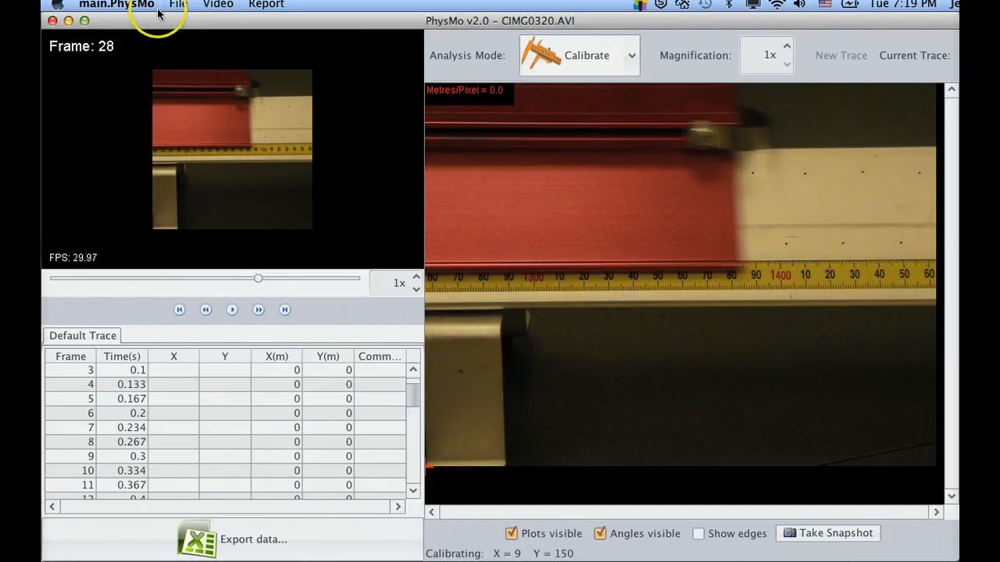
click(218, 6)
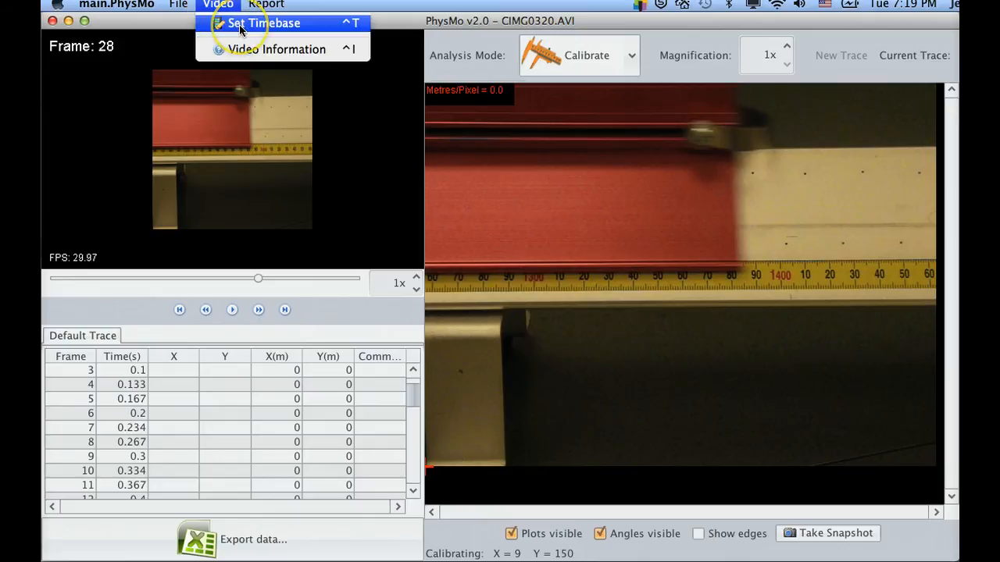
click(240, 29)
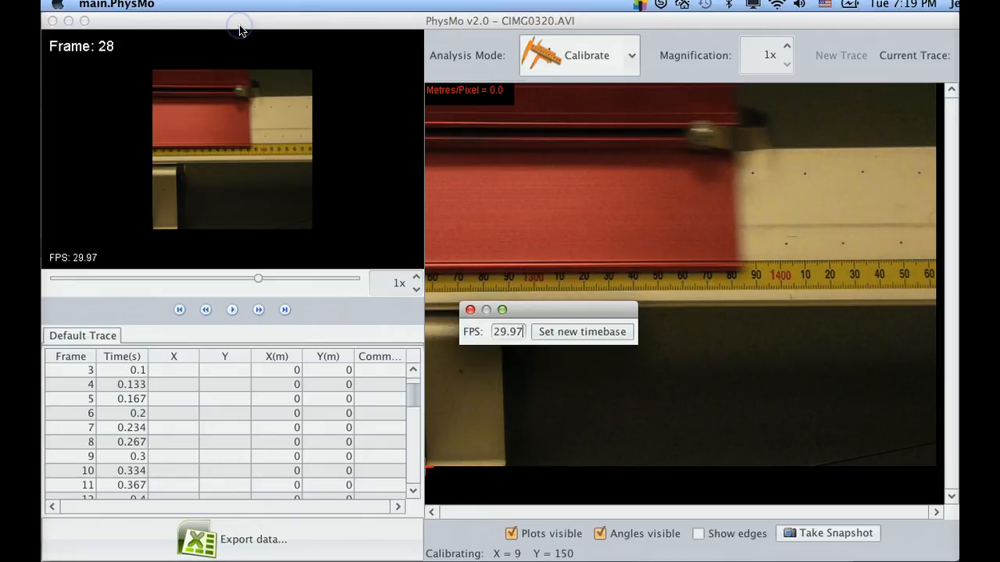
click(517, 336)
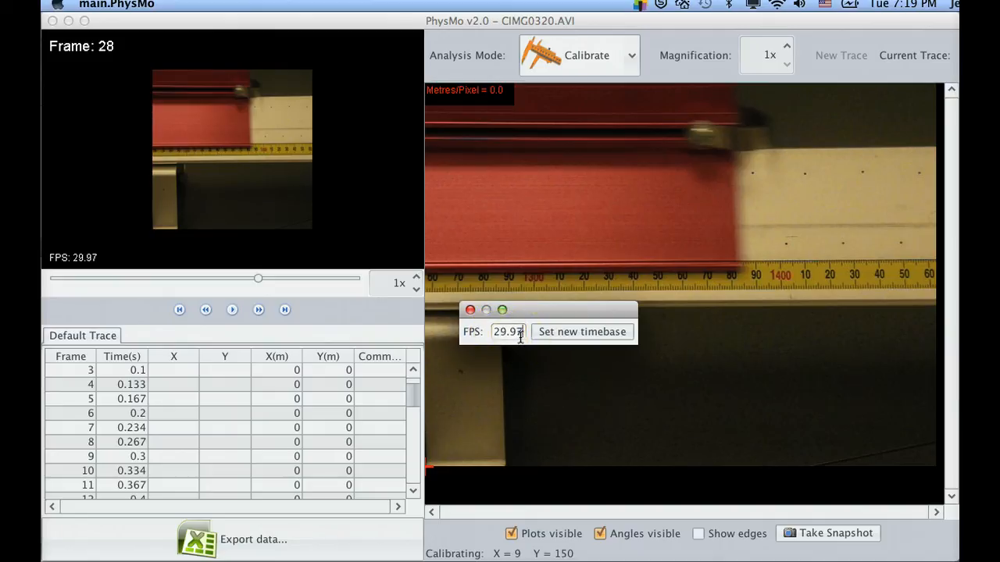
key(BackSpace)
key(BackSpace)
click(543, 337)
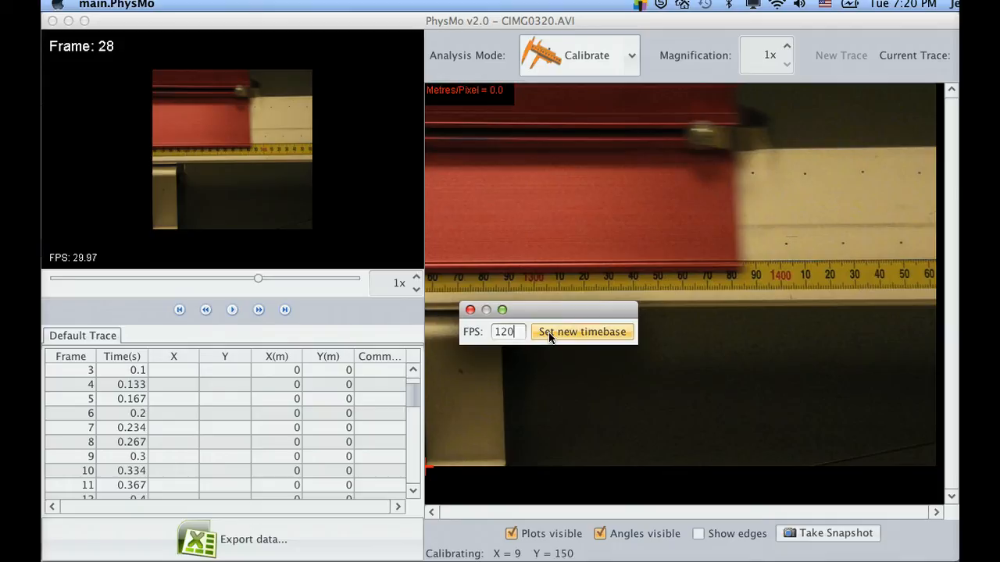
click(549, 336)
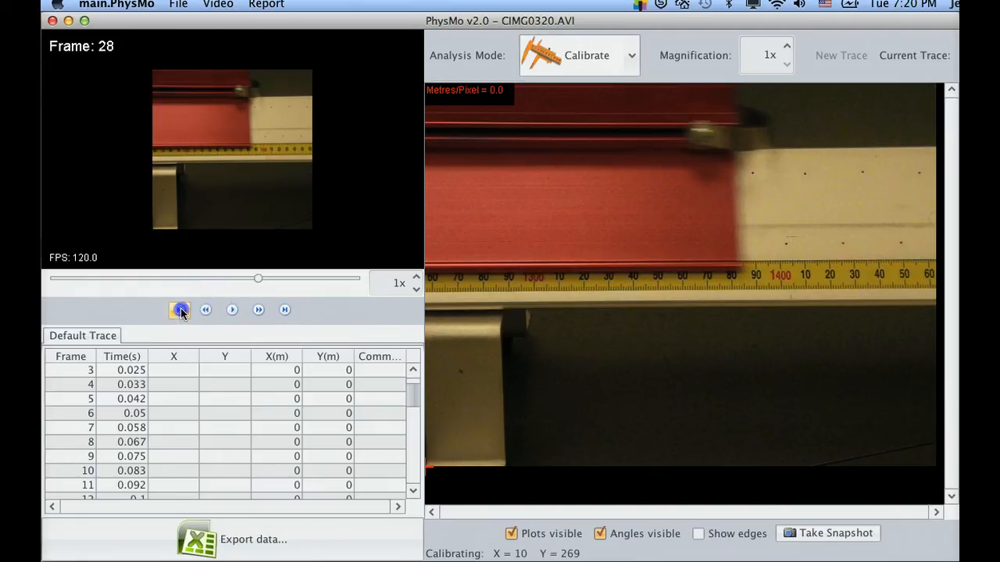
click(180, 310)
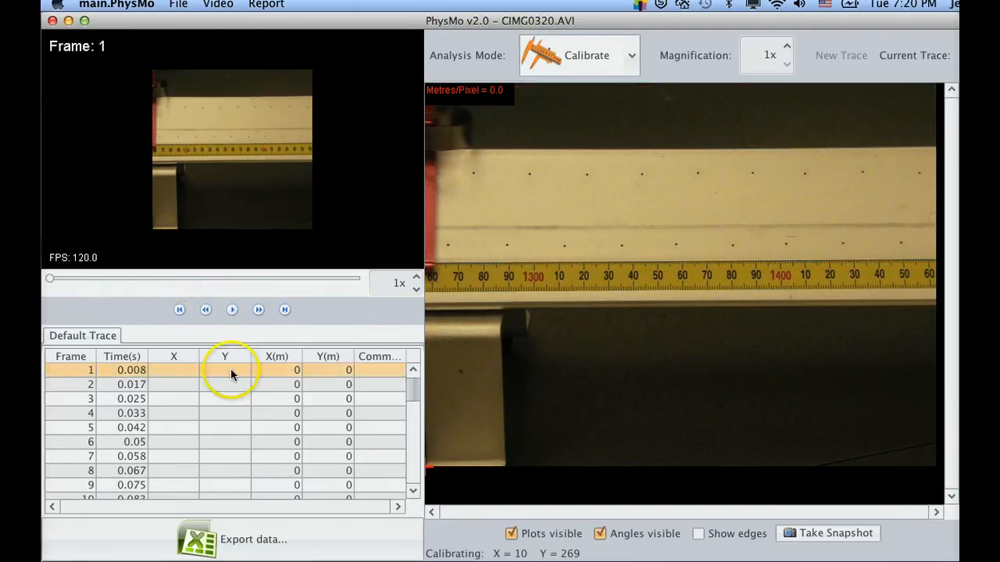
- Review the frame numbers and times in the Default Trace table from the first frame to the last
scroll(144, 422, down, 4)
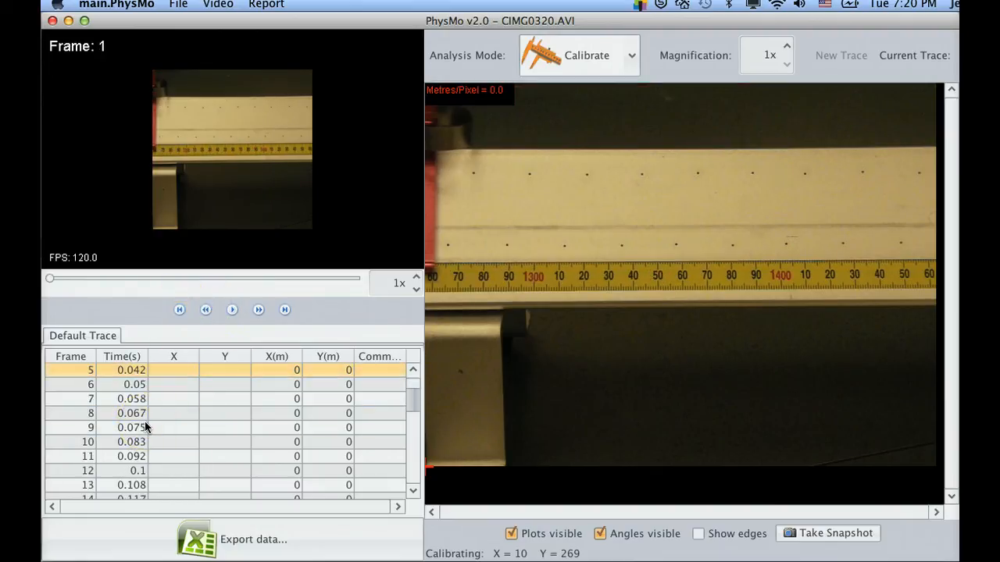
scroll(144, 421, down, 20)
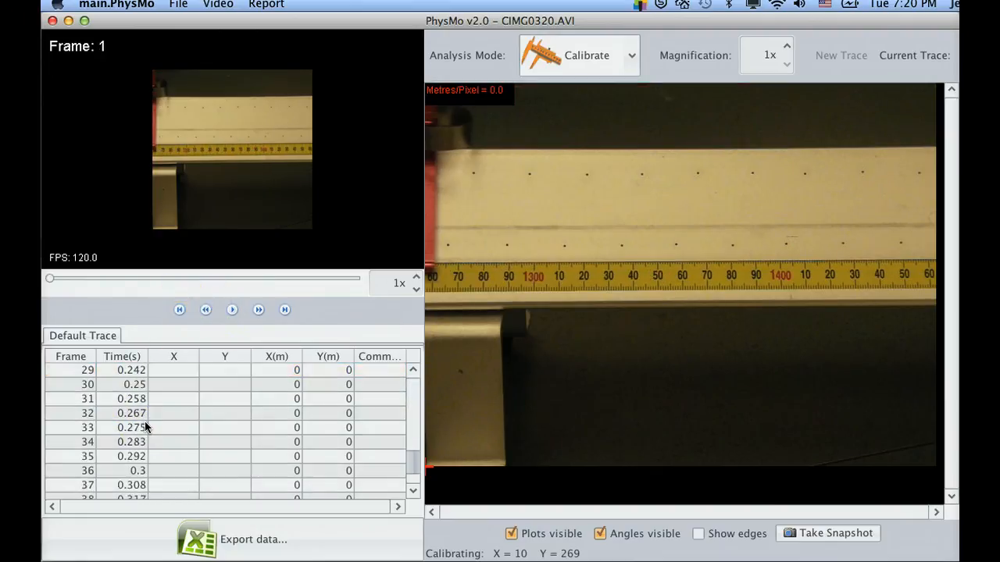
scroll(144, 421, down, 4)
click(110, 492)
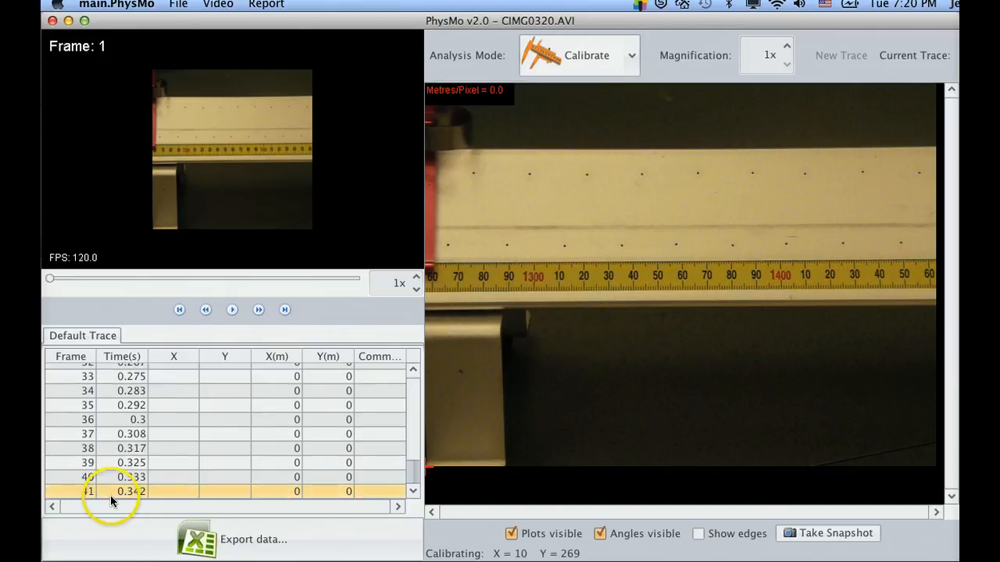
scroll(128, 413, up, 20)
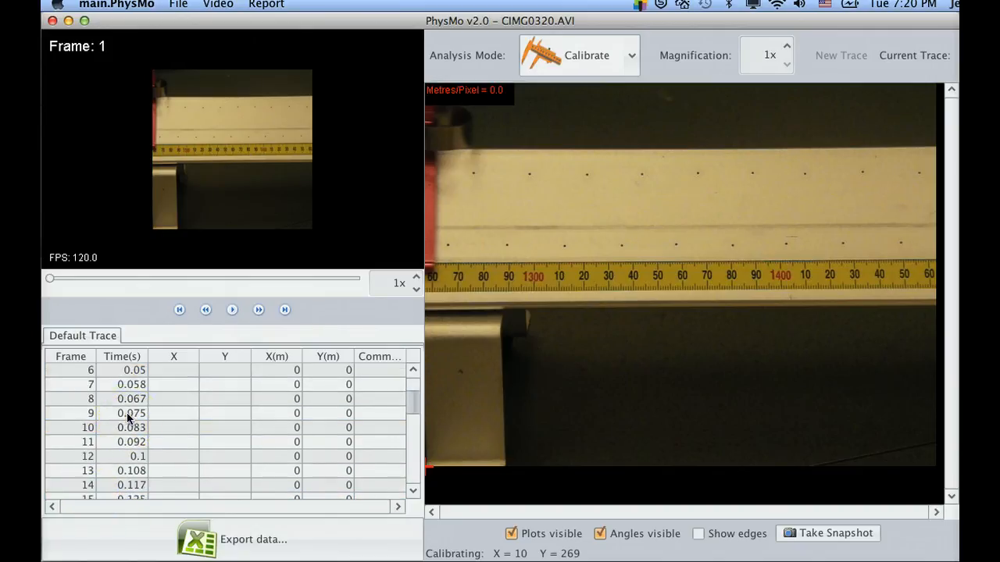
shift+click(125, 388)
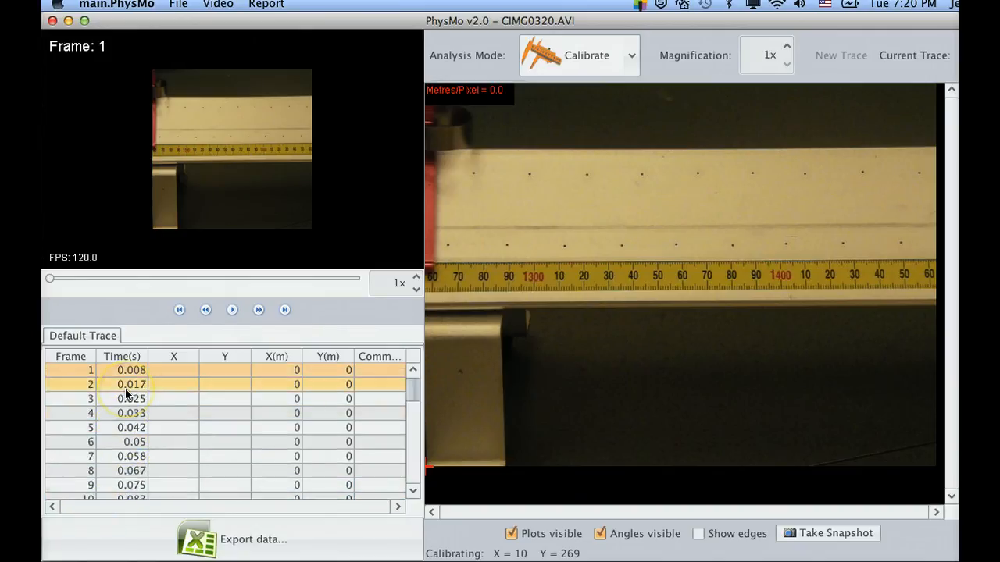
click(125, 431)
scroll(125, 431, down, 13)
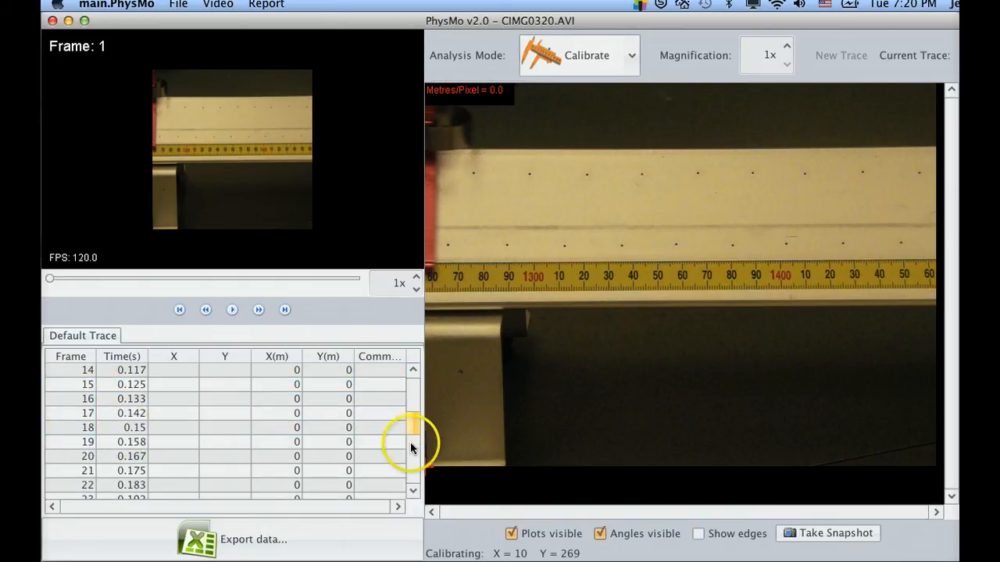
drag(410, 424, 412, 383)
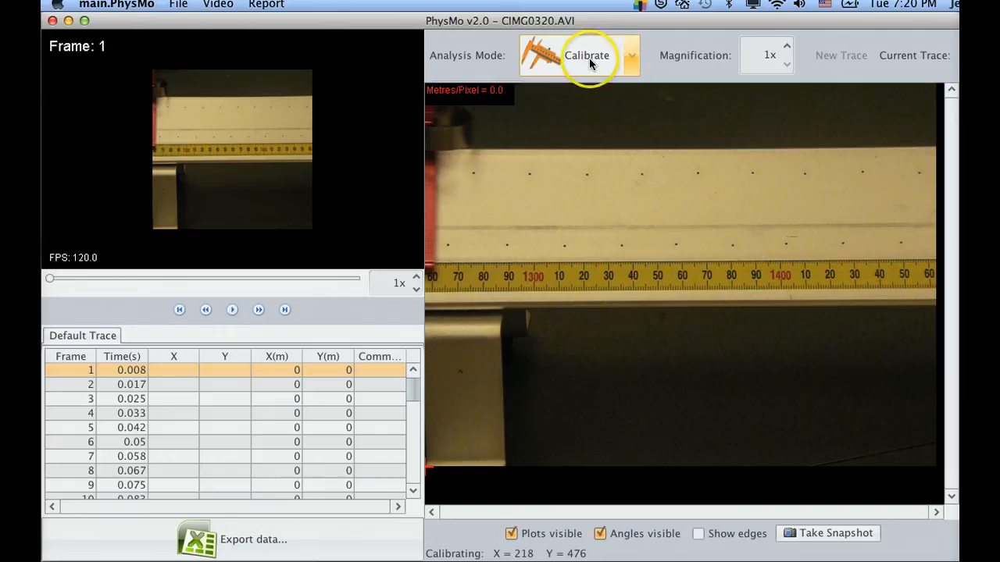
- In Calibrate mode at 2x magnification, mark the 1300 and 1400 graduations along the ruler's upper edge as calibration points
click(627, 68)
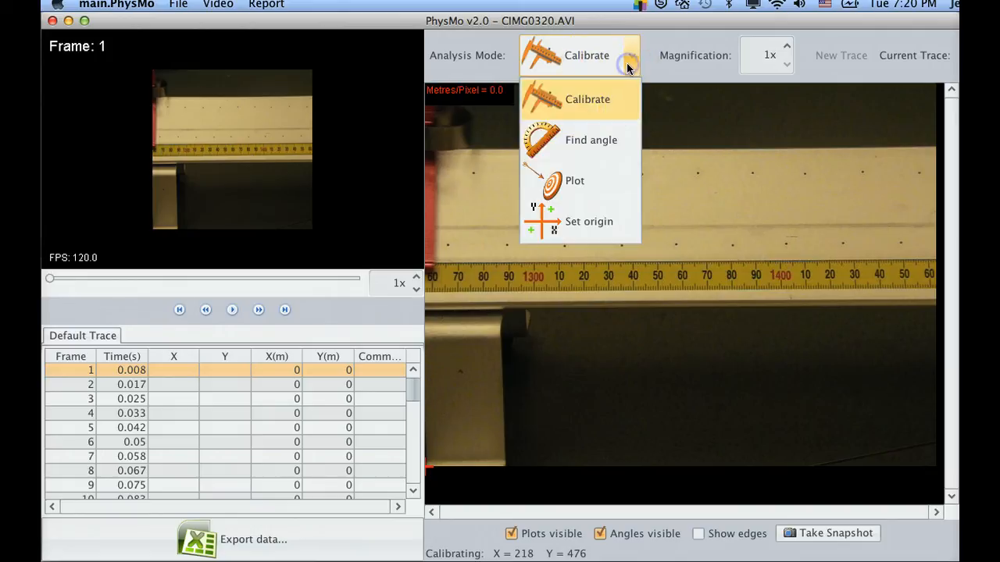
click(610, 102)
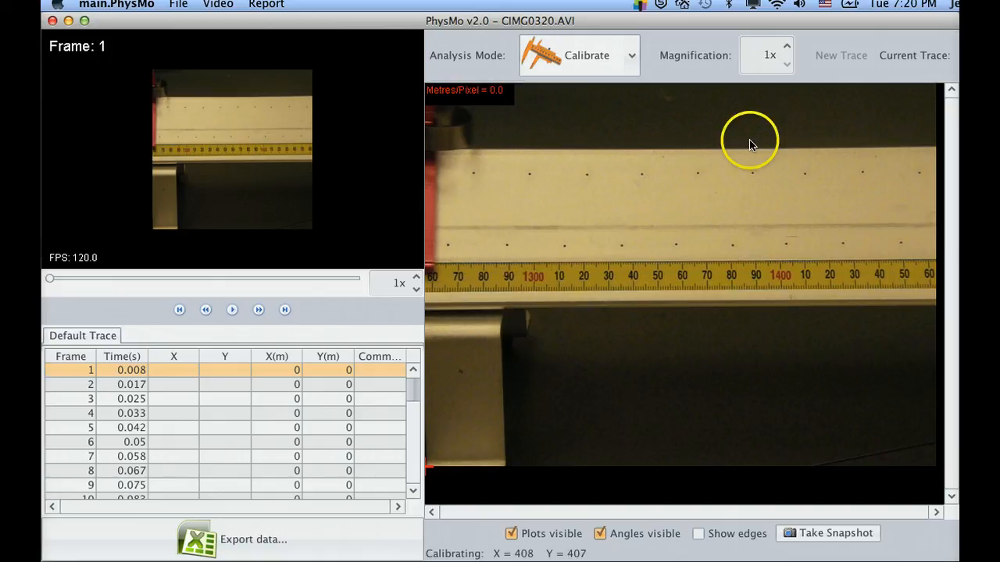
click(787, 45)
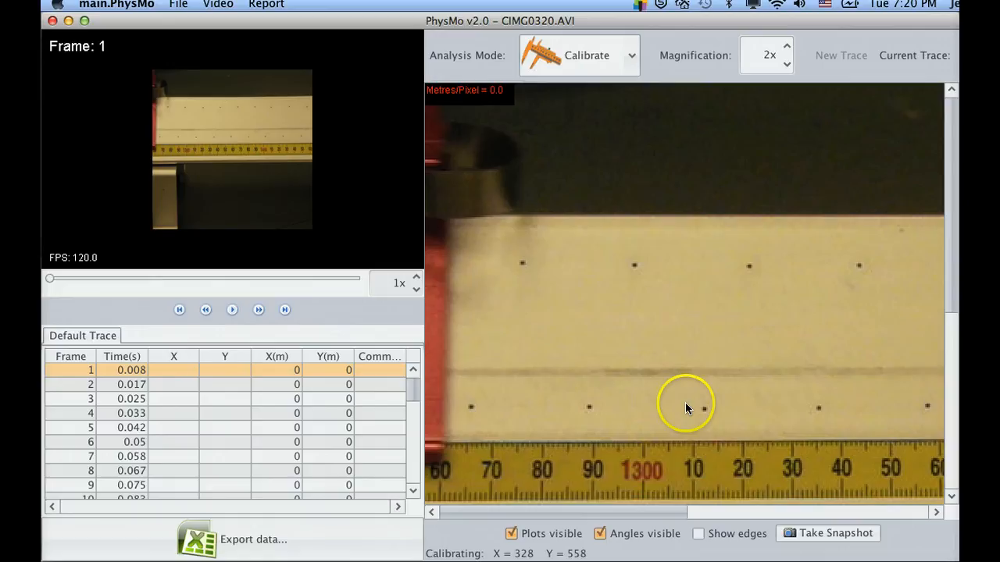
drag(672, 436, 643, 442)
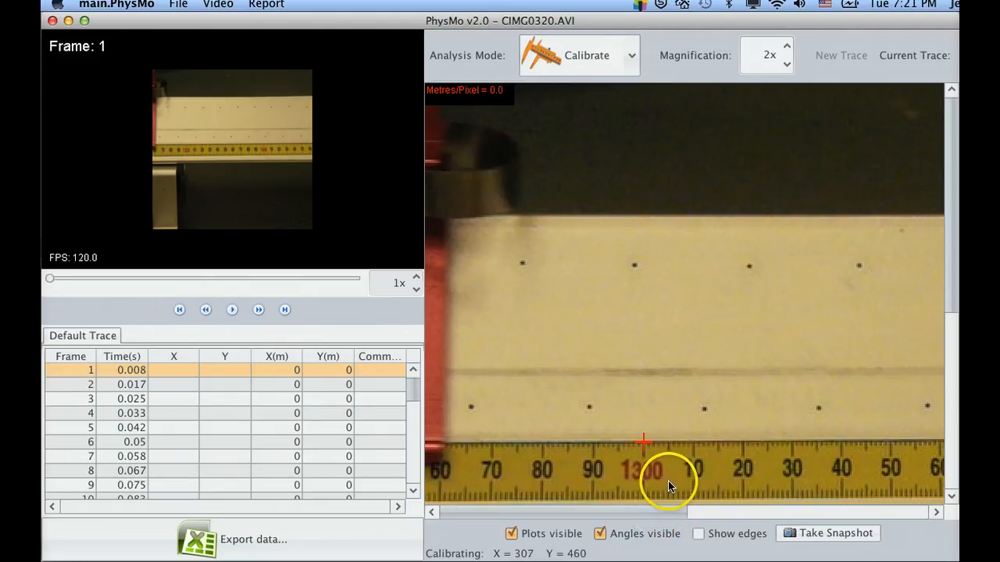
drag(668, 509, 826, 512)
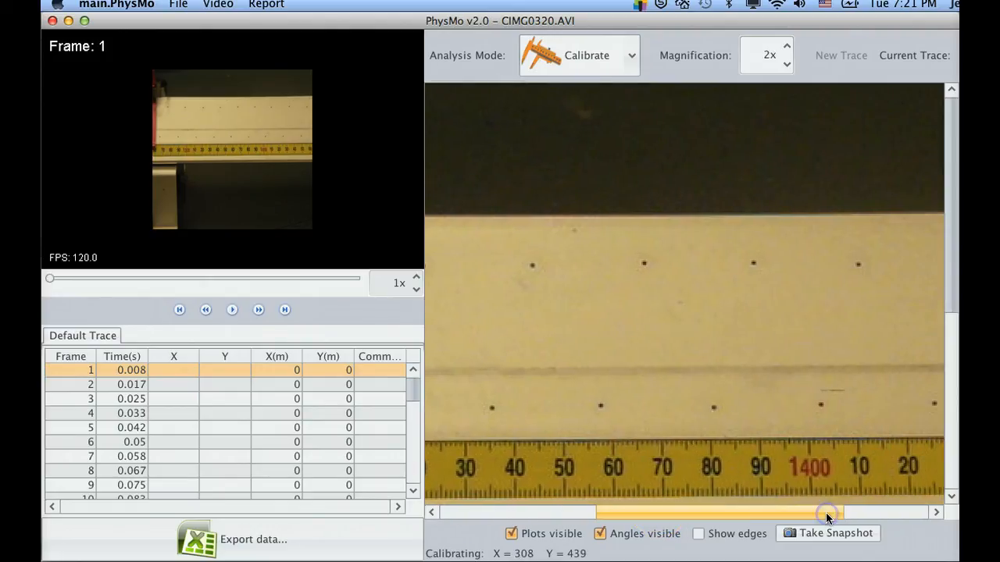
click(808, 442)
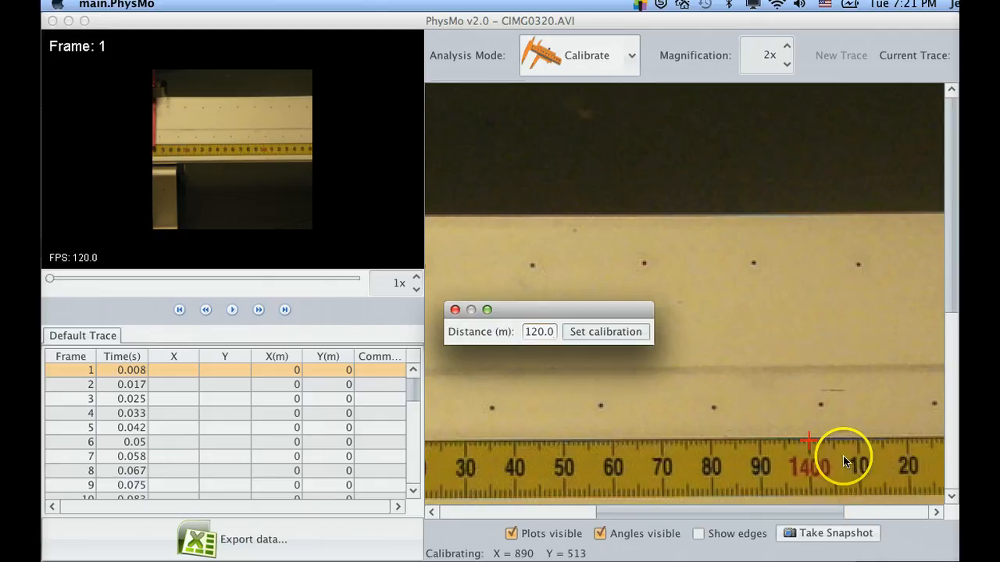
- Set the calibration distance between the two ruler marks to 0.1 m and restore the magnification to 1x
drag(621, 514, 578, 513)
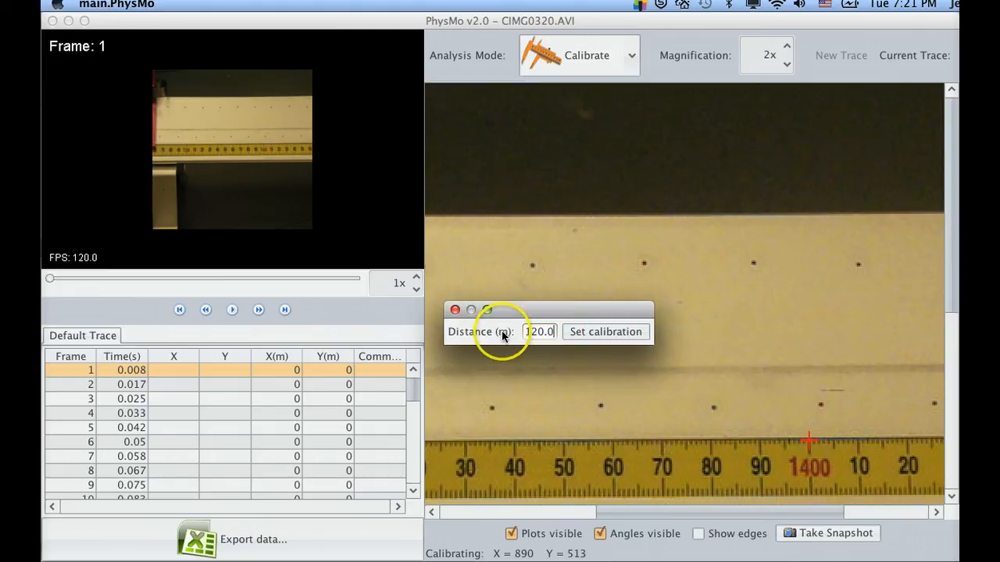
key(BackSpace)
key(BackSpace)
key(BackSpace)
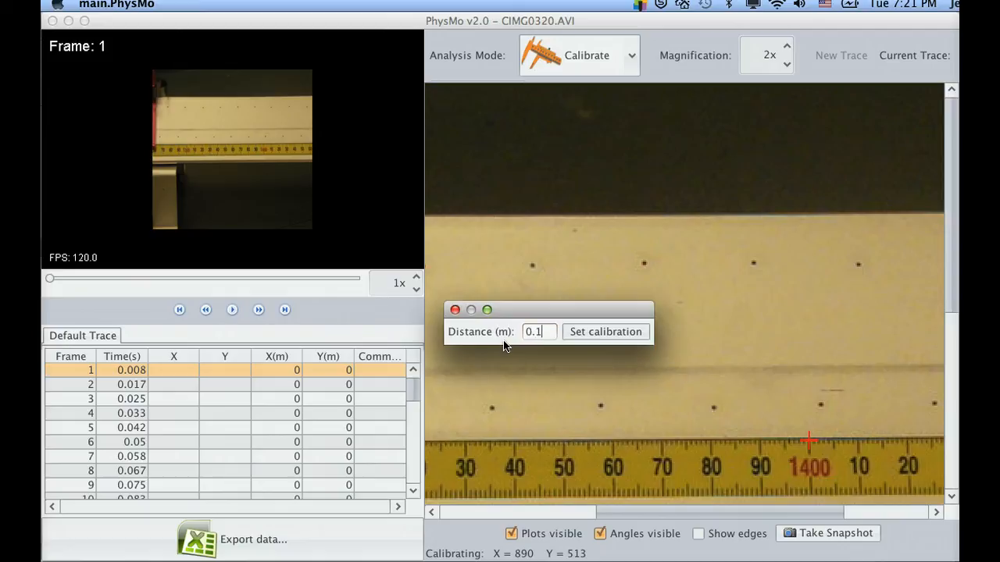
text(0.1)
click(576, 331)
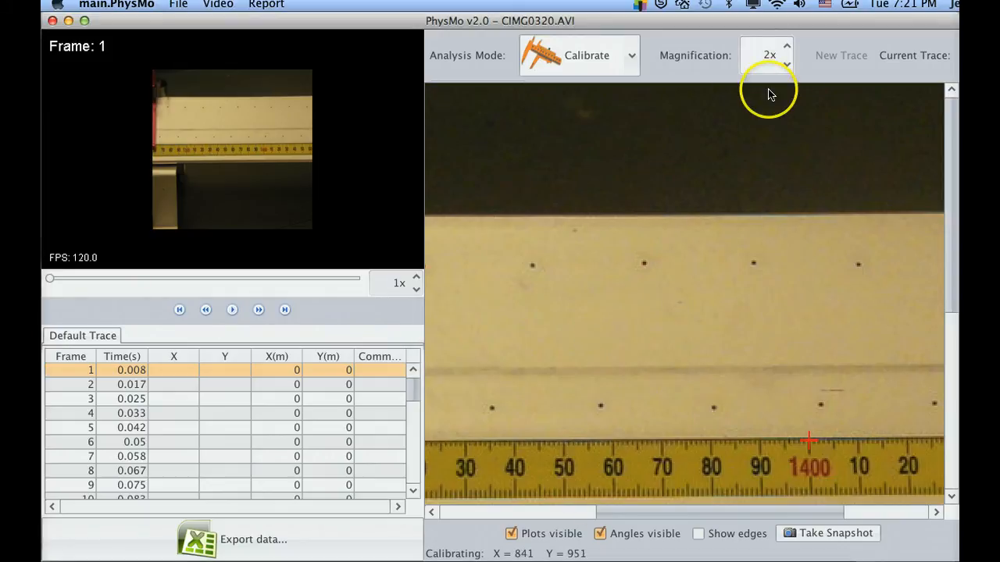
click(787, 66)
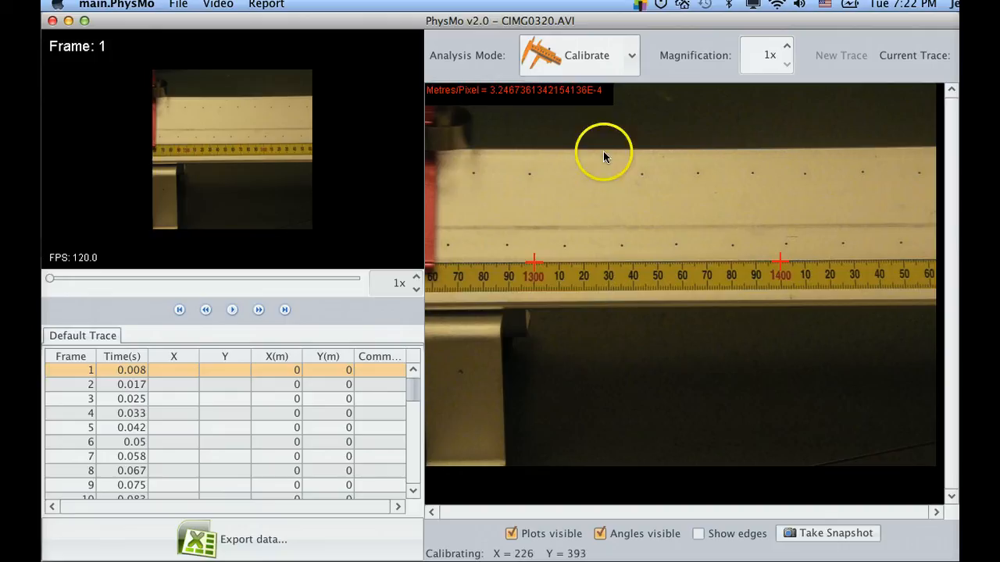
- With edge detection shown temporarily, set the origin where the red cart's front edge meets the ruler's upper edge
click(630, 60)
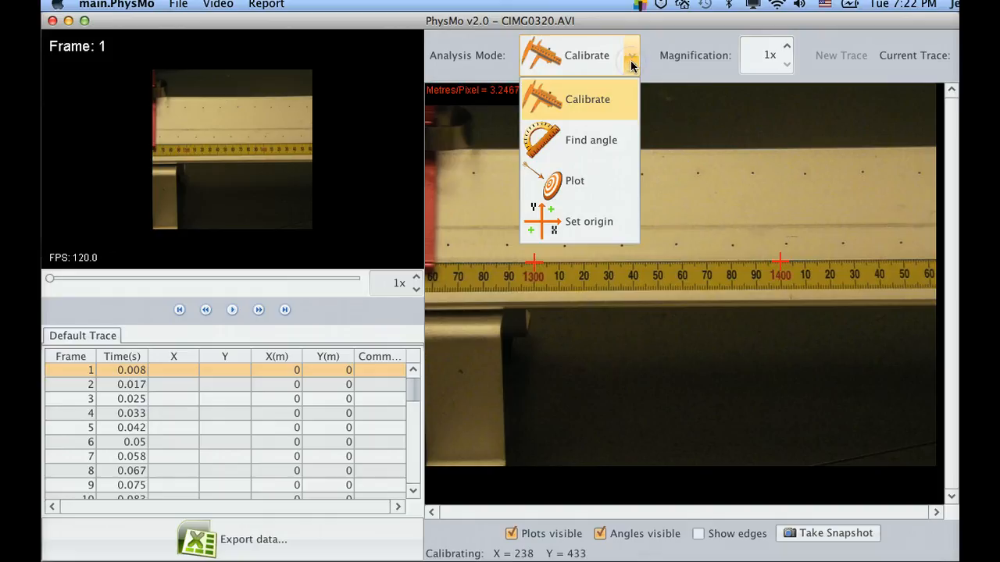
click(589, 223)
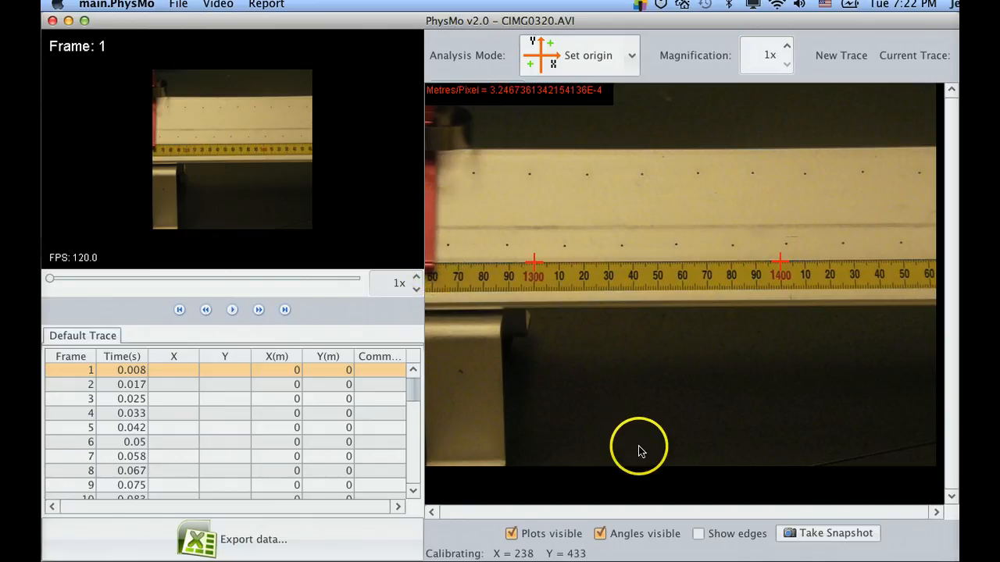
click(698, 536)
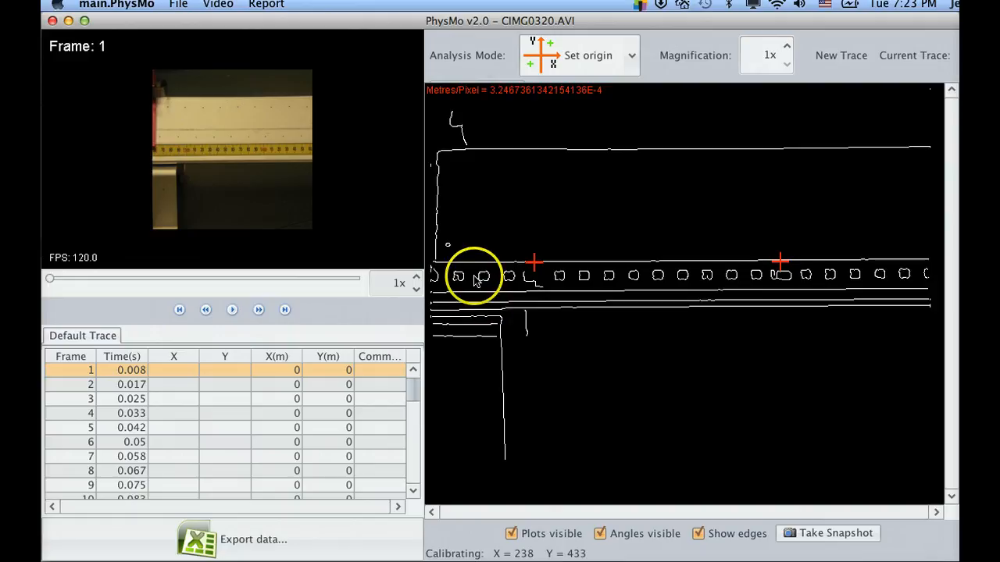
click(434, 266)
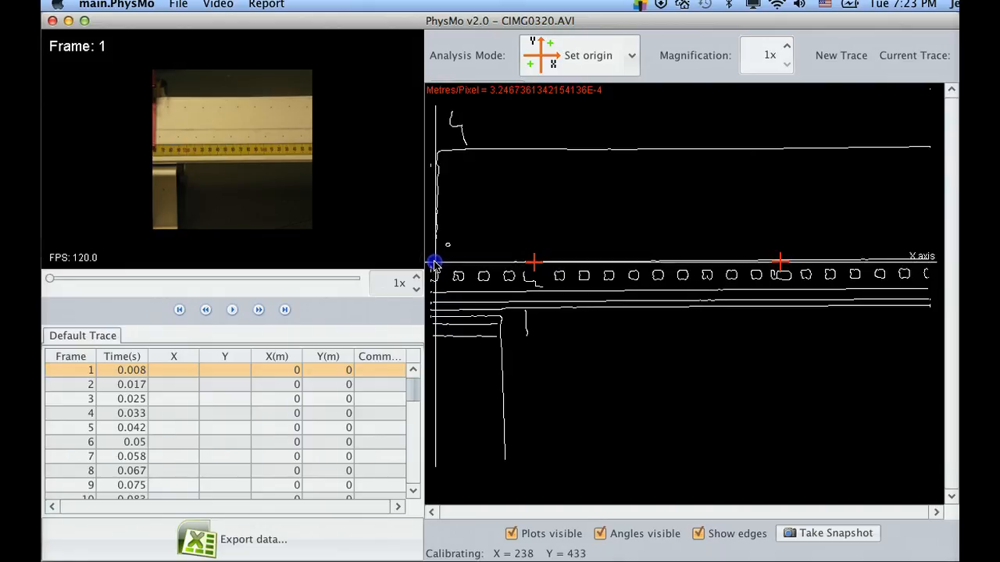
click(697, 534)
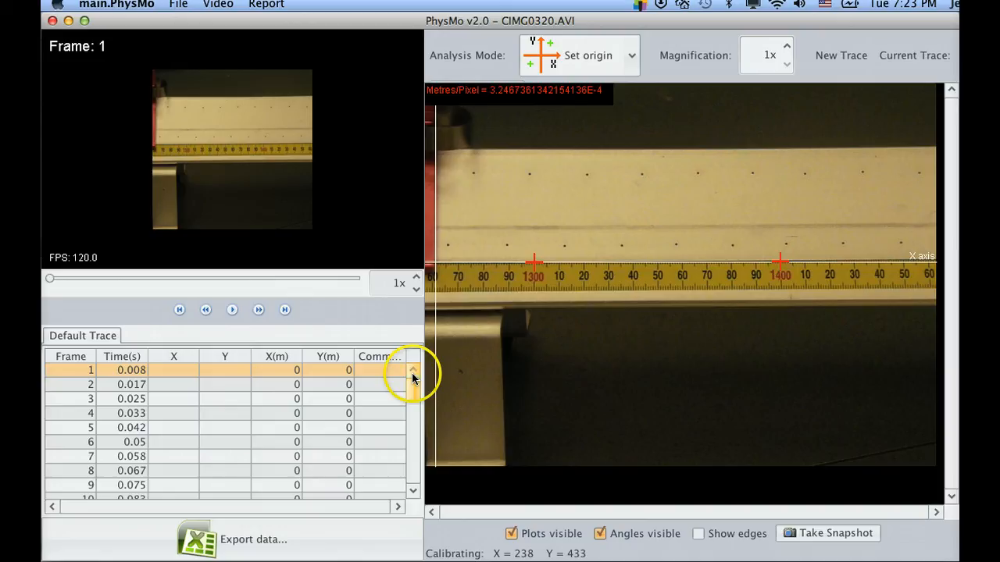
- In Plot mode at 2x magnification, plot the cart's front lower corner at the origin for frame 1
click(630, 67)
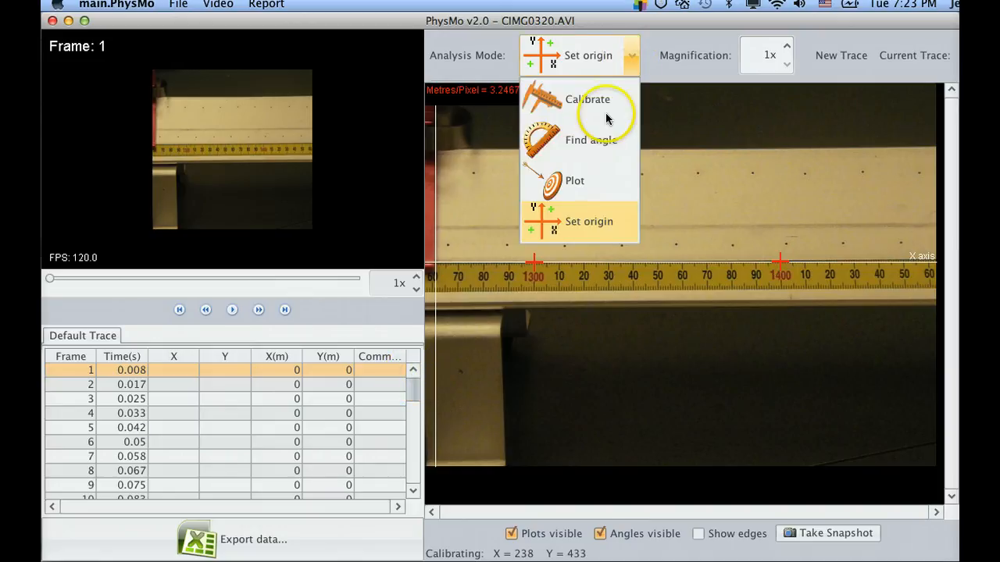
click(577, 182)
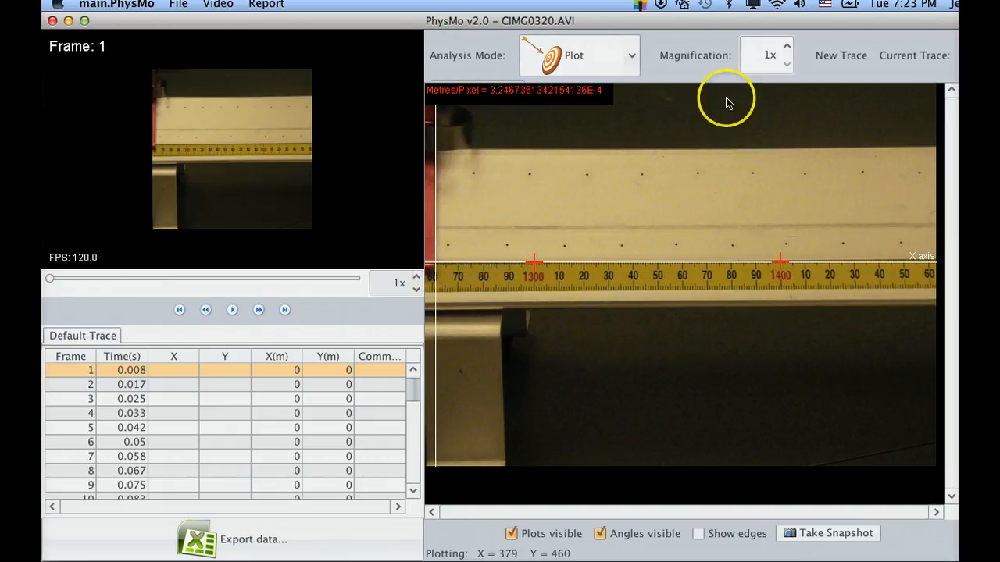
click(786, 50)
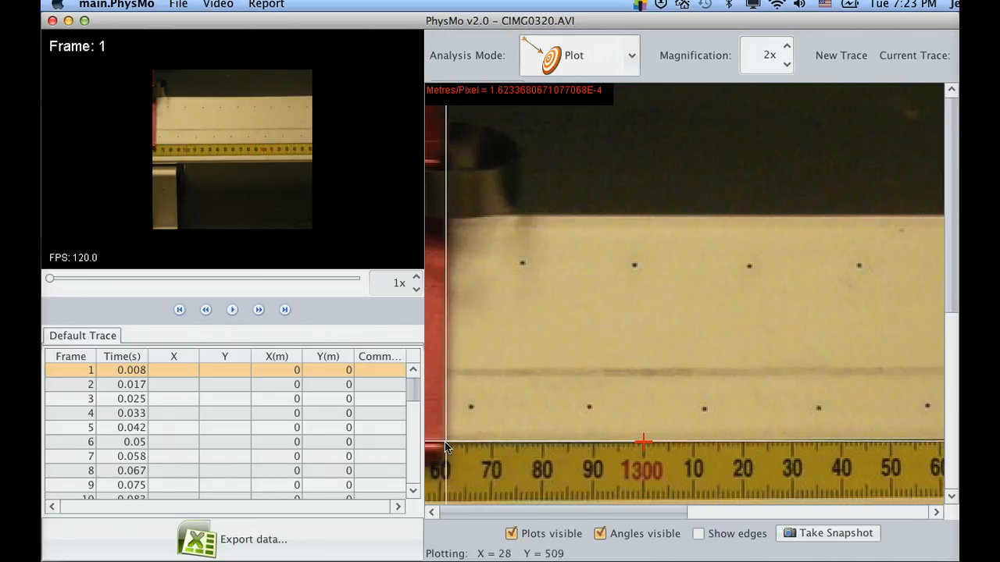
click(446, 444)
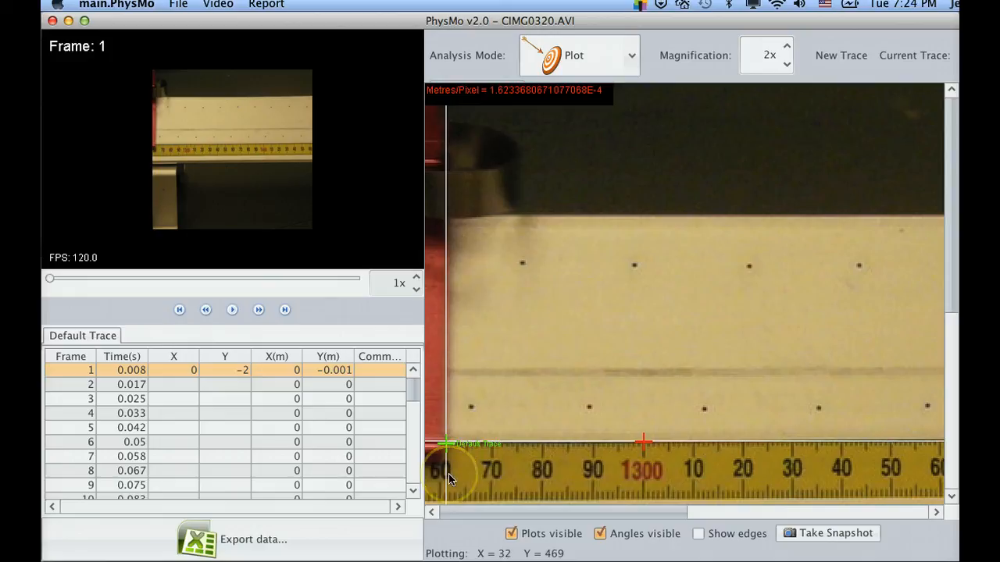
- Advance to frame 2, show edge detection and plot the cart's front lower corner at about X 9, Y 0
click(221, 311)
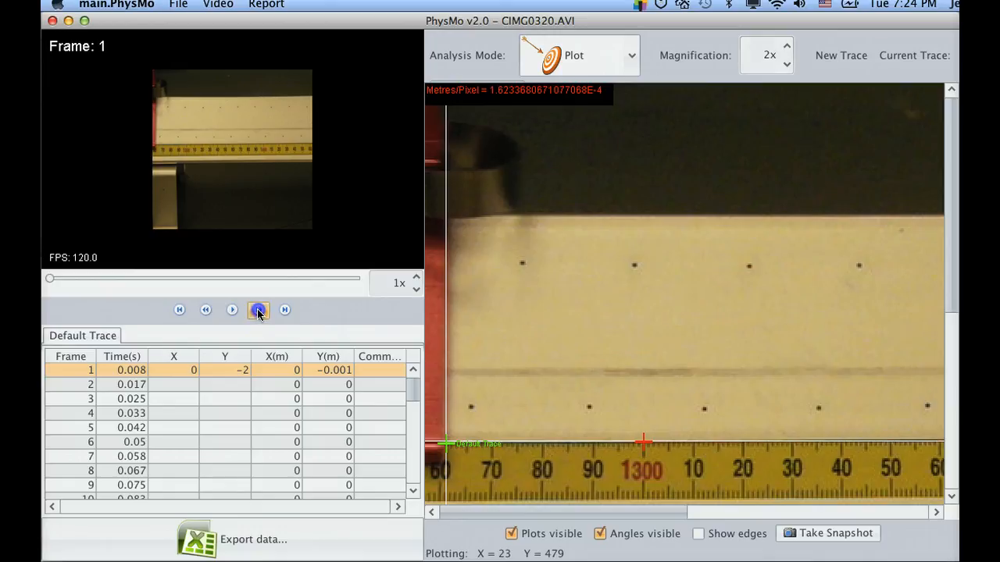
click(259, 311)
click(132, 384)
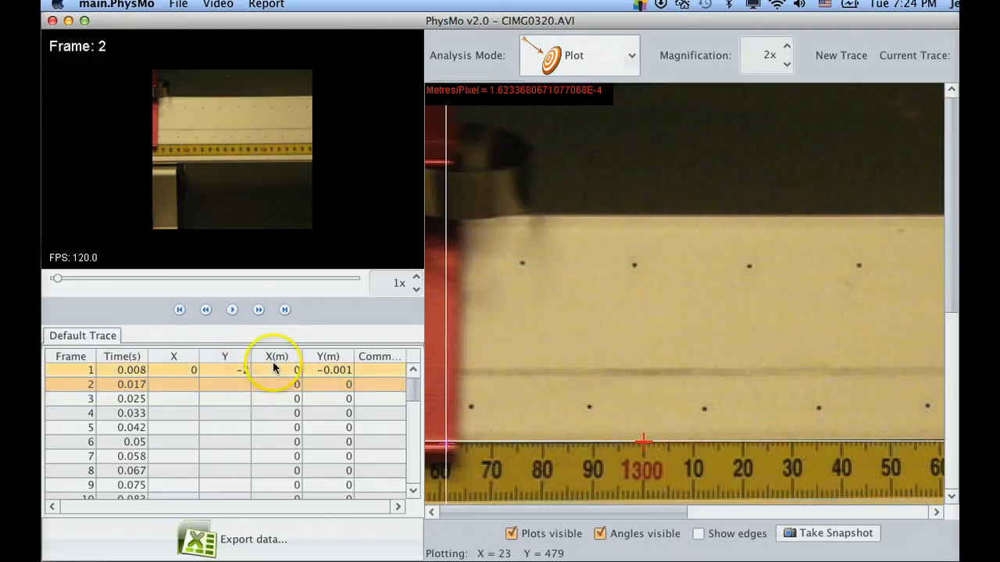
click(291, 384)
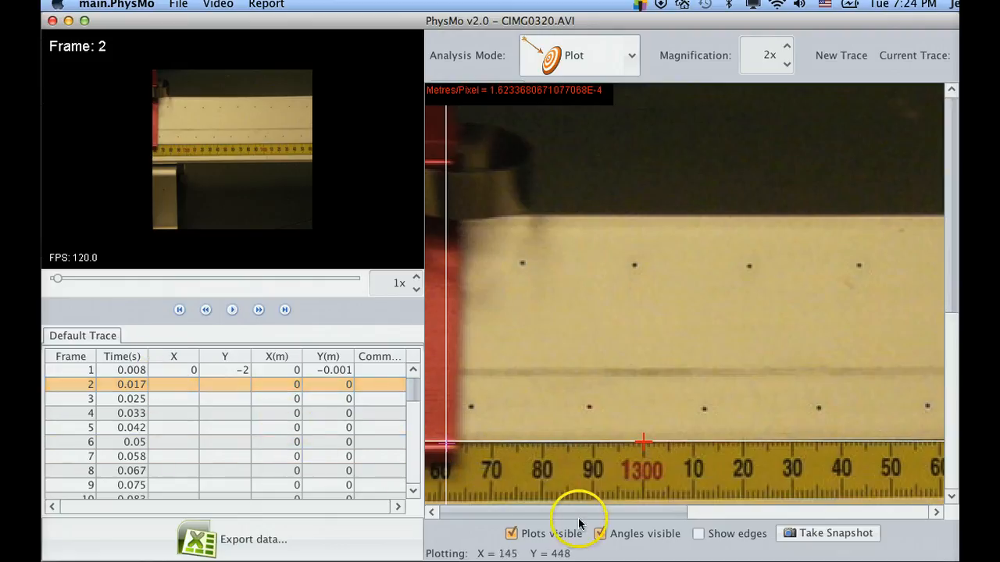
click(697, 535)
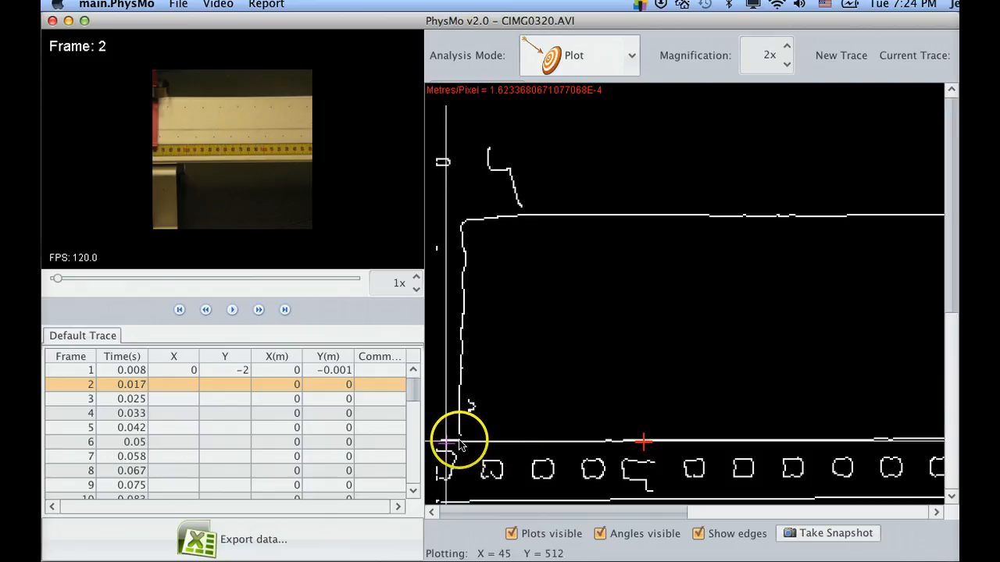
click(458, 444)
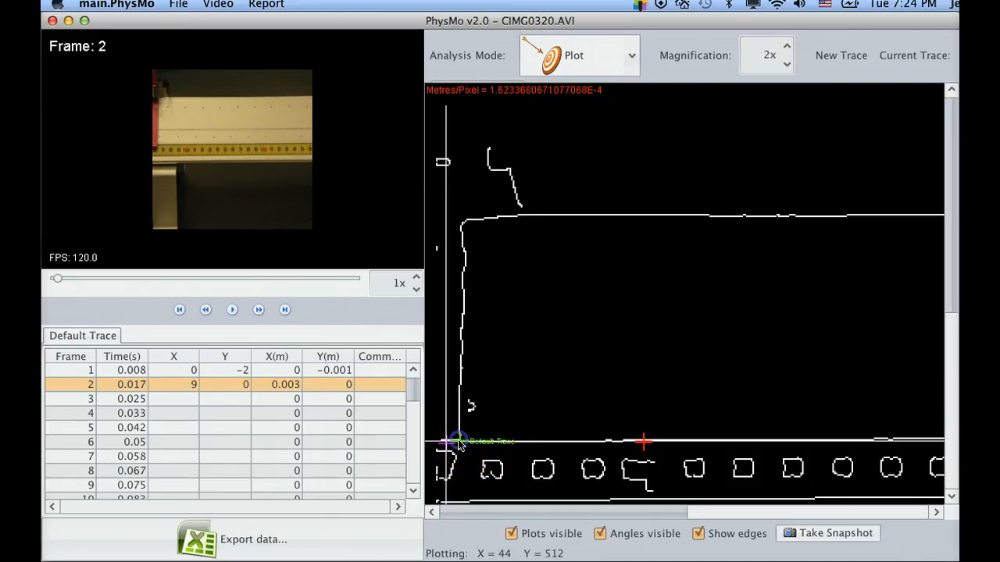
- Plot the cart's front lower corner at about X 17, Y 5 for frame 3 and about X 26, Y 3 for frame 4
click(258, 310)
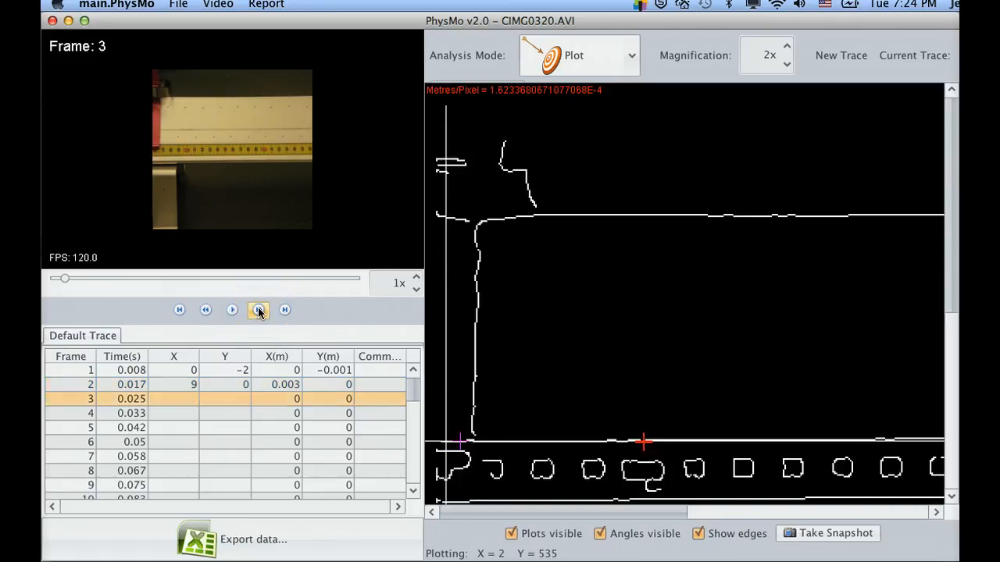
click(471, 433)
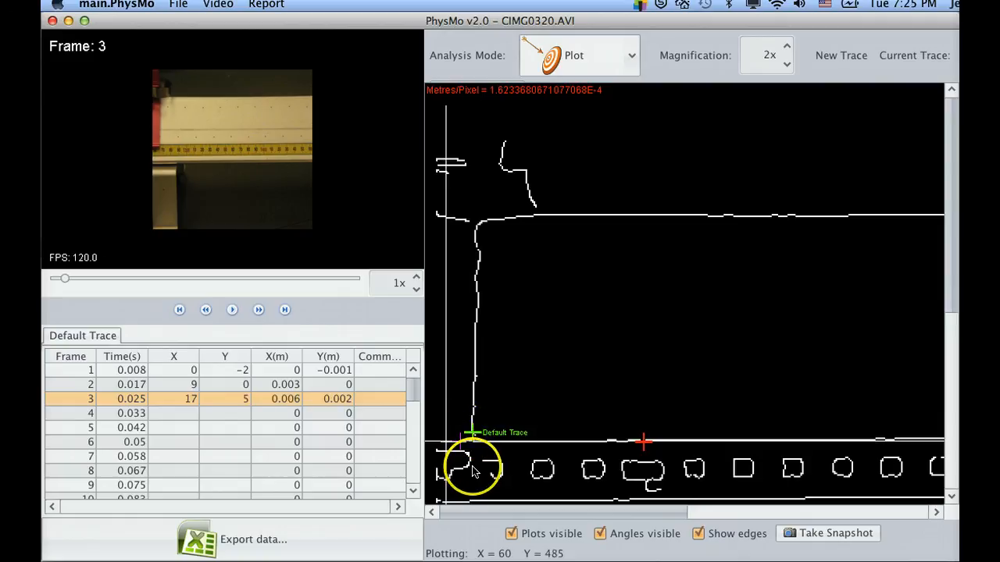
click(340, 434)
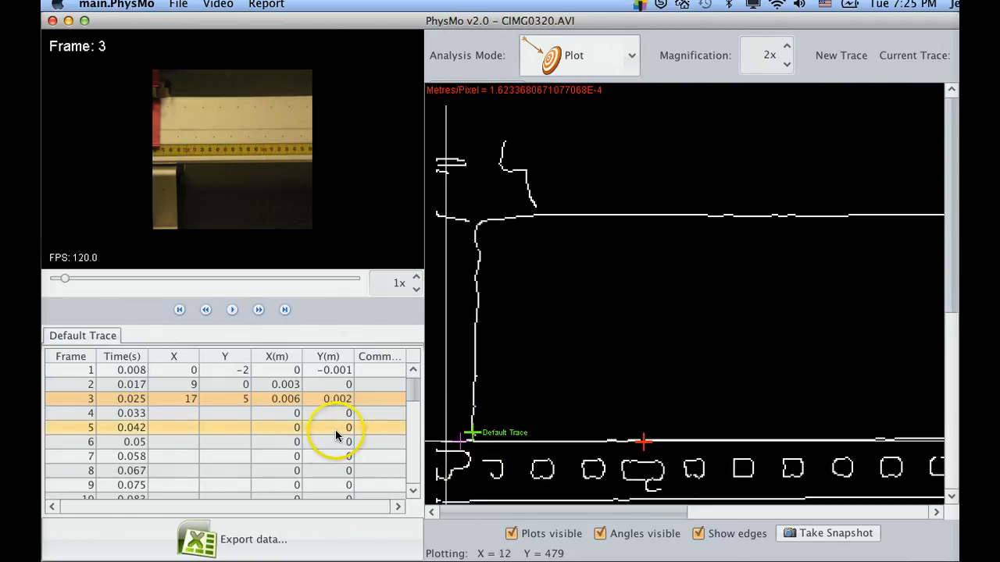
click(258, 310)
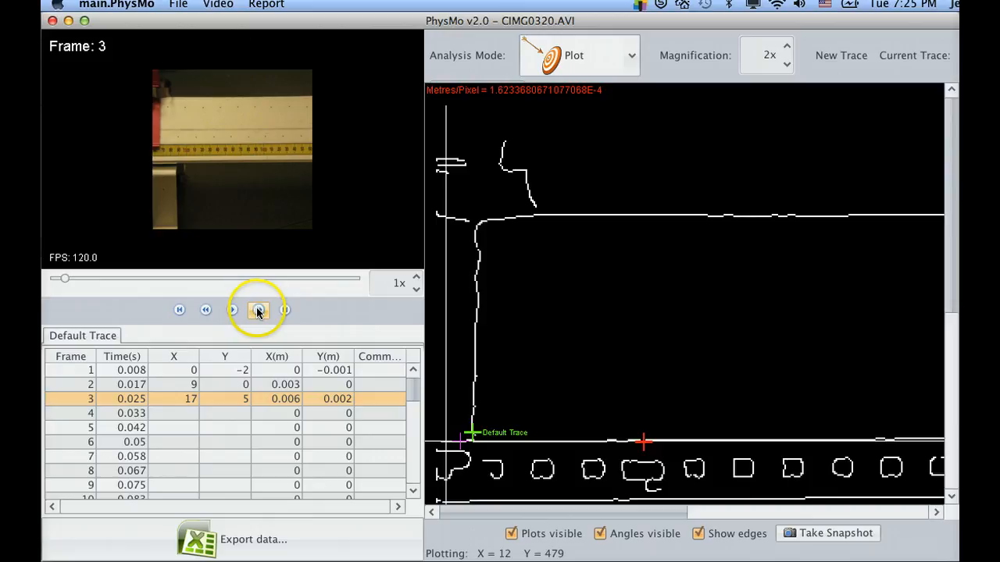
click(259, 310)
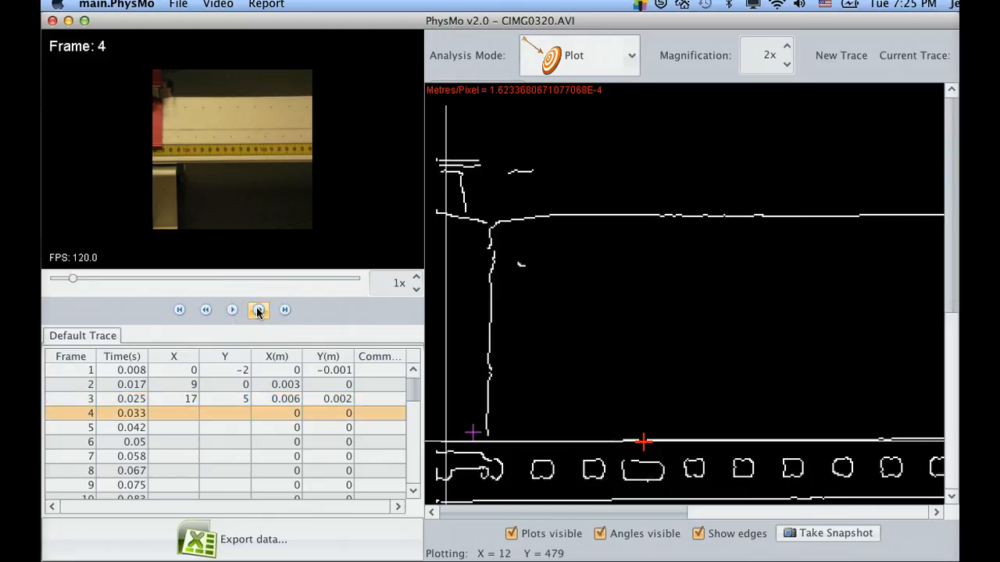
click(487, 436)
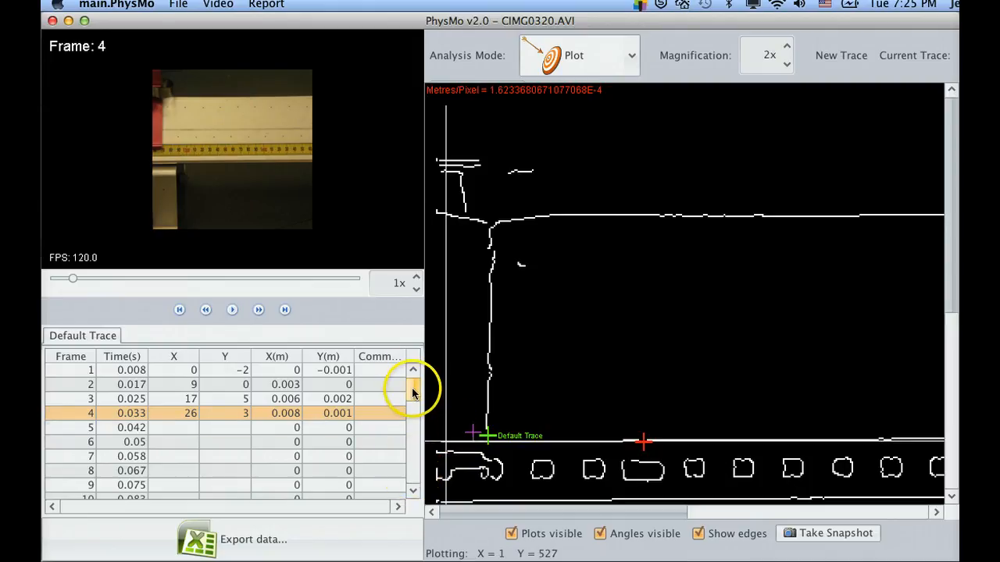
- Go to frame 37, hide edge detection and follow the cart's front edge near the 1450 graduation through to frame 39
click(314, 282)
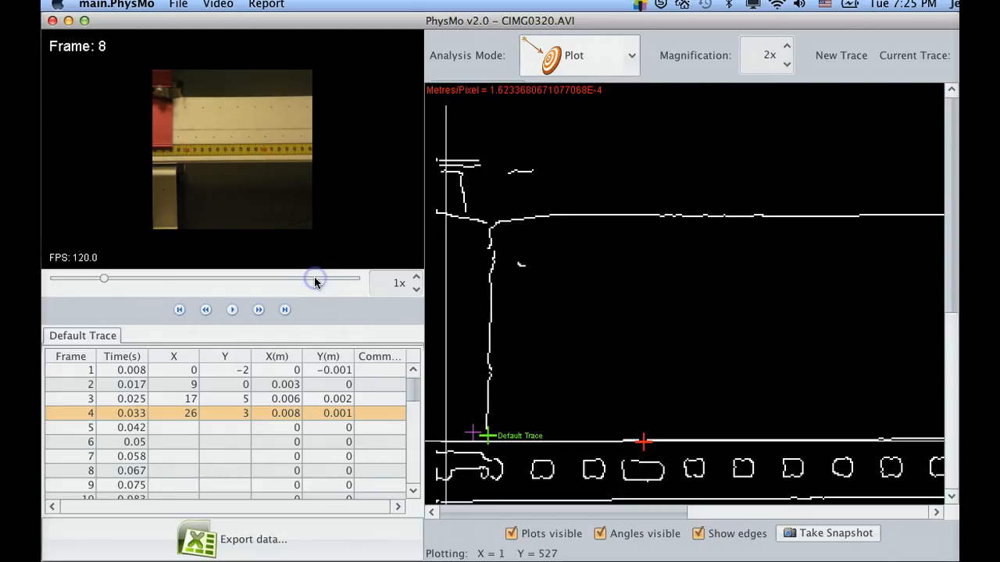
click(232, 309)
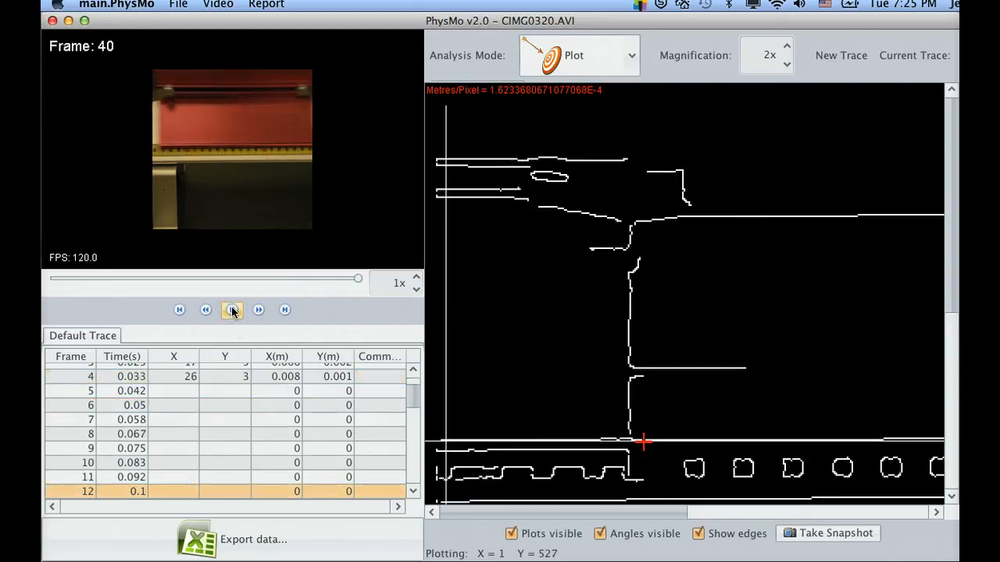
click(327, 280)
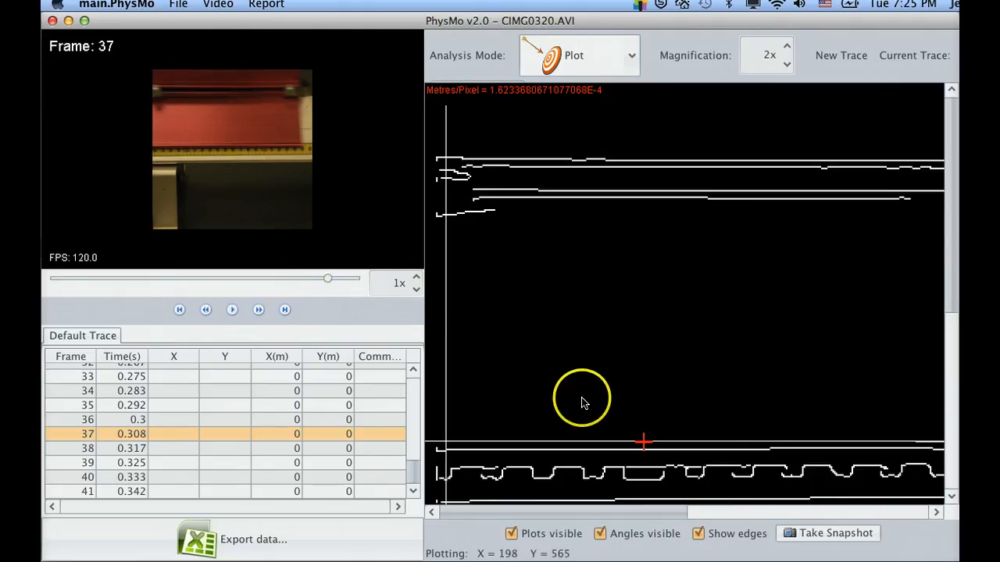
click(697, 535)
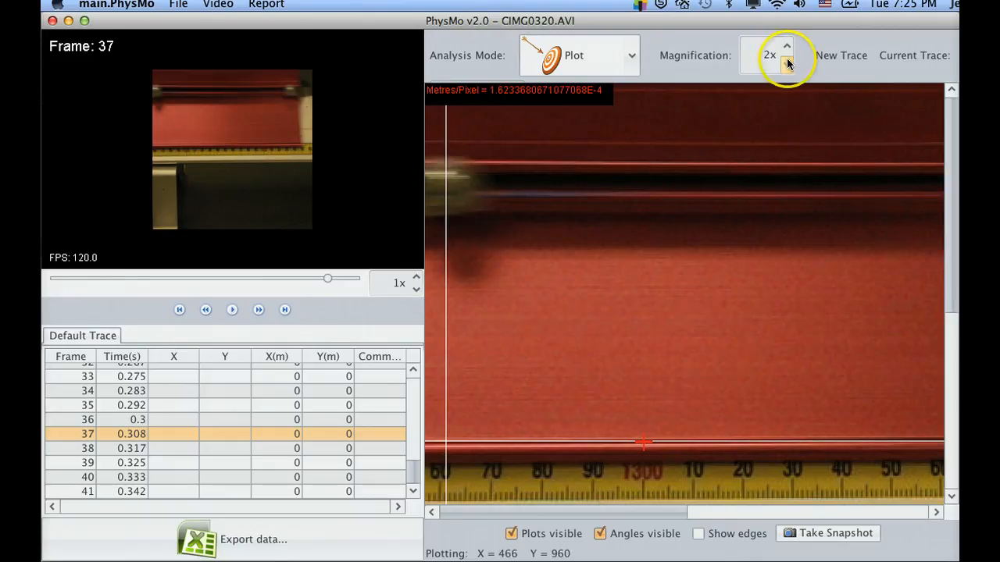
drag(674, 509, 941, 537)
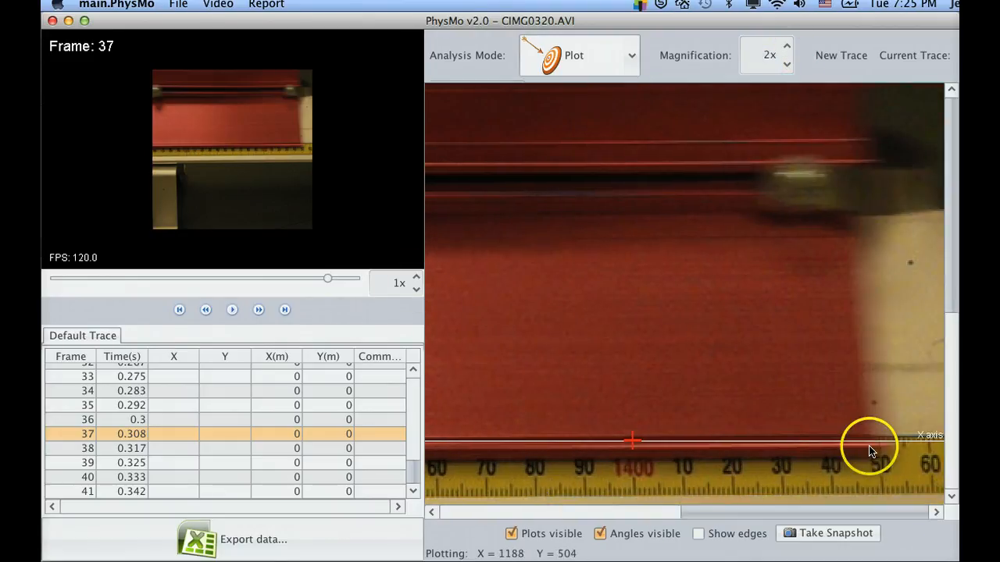
click(259, 311)
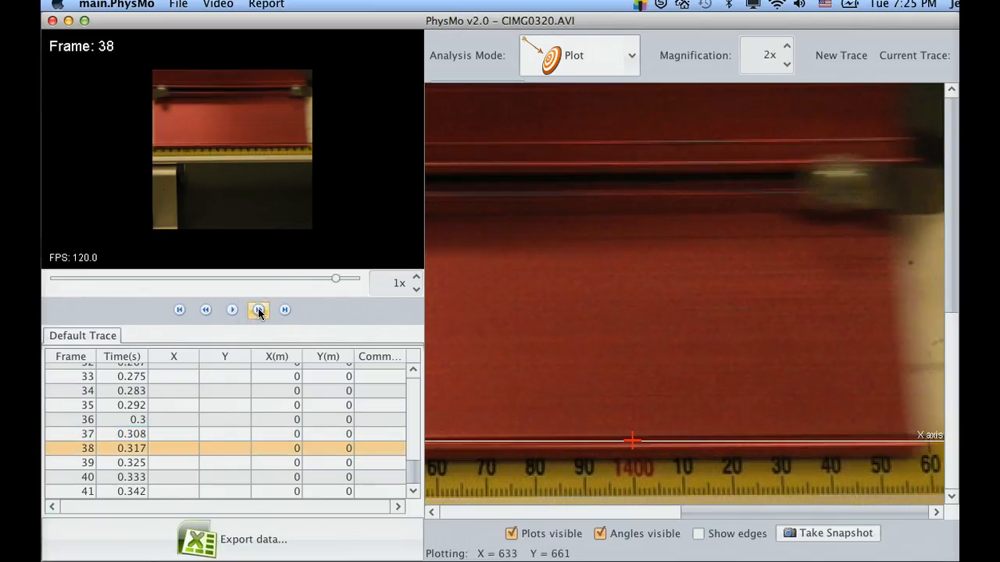
click(259, 311)
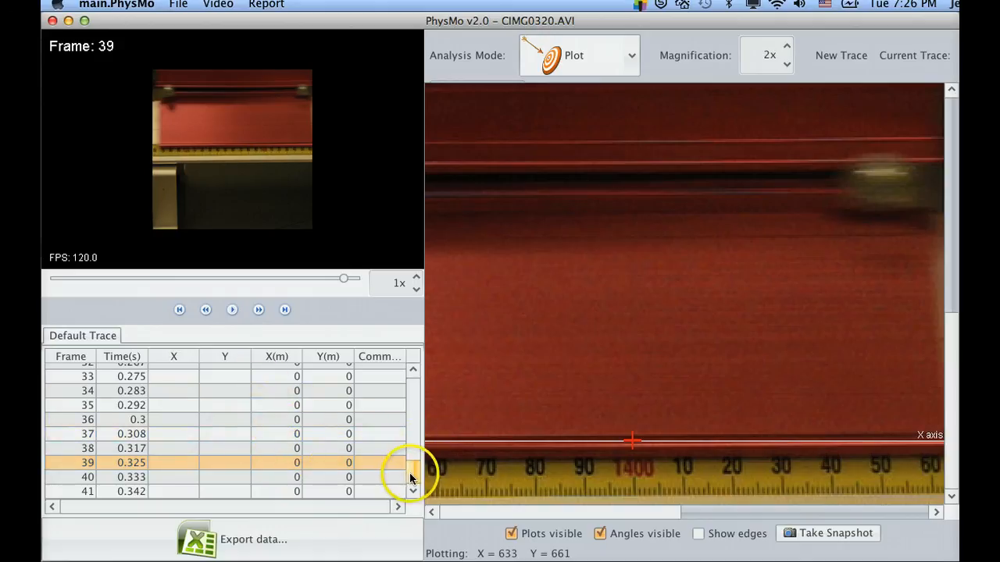
- Look over the trace table's frame rows and view the Excel data export's save options without exporting
scroll(411, 457, up, 3)
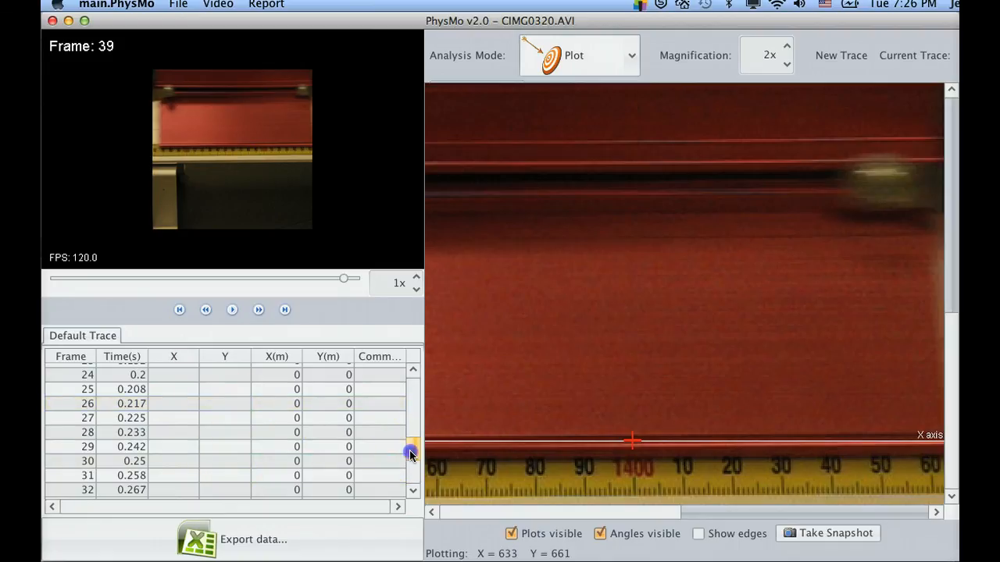
drag(413, 453, 410, 476)
click(253, 472)
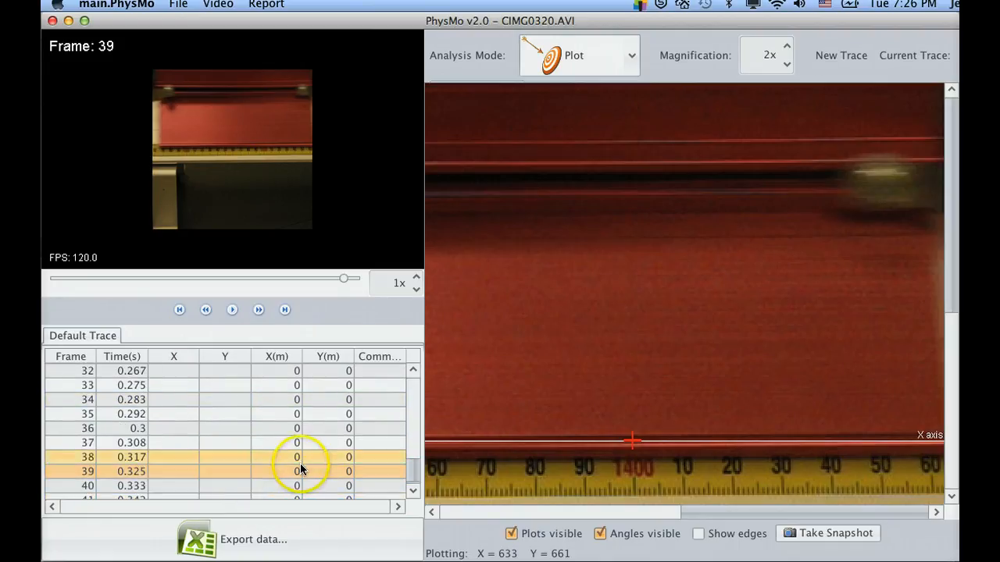
click(251, 540)
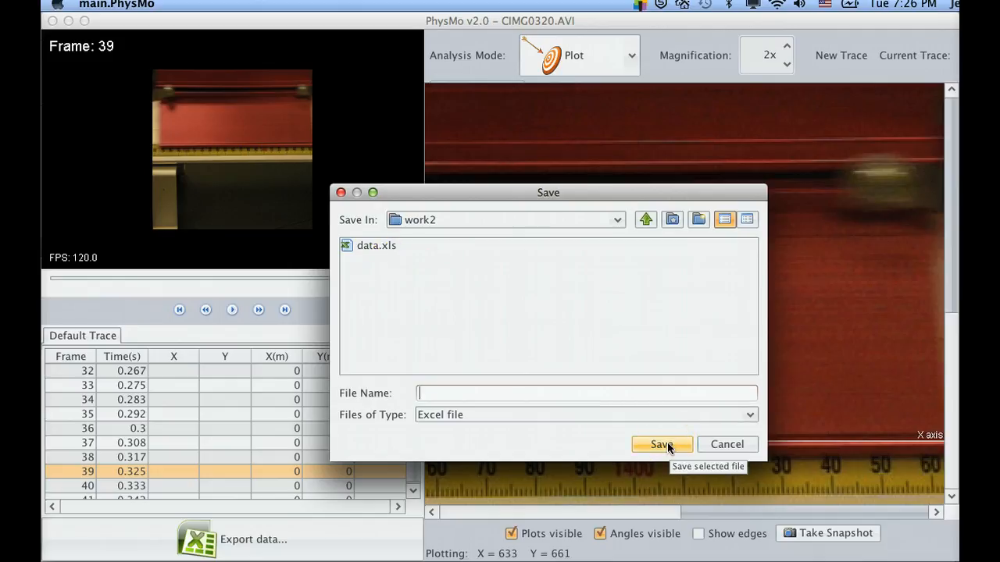
click(724, 444)
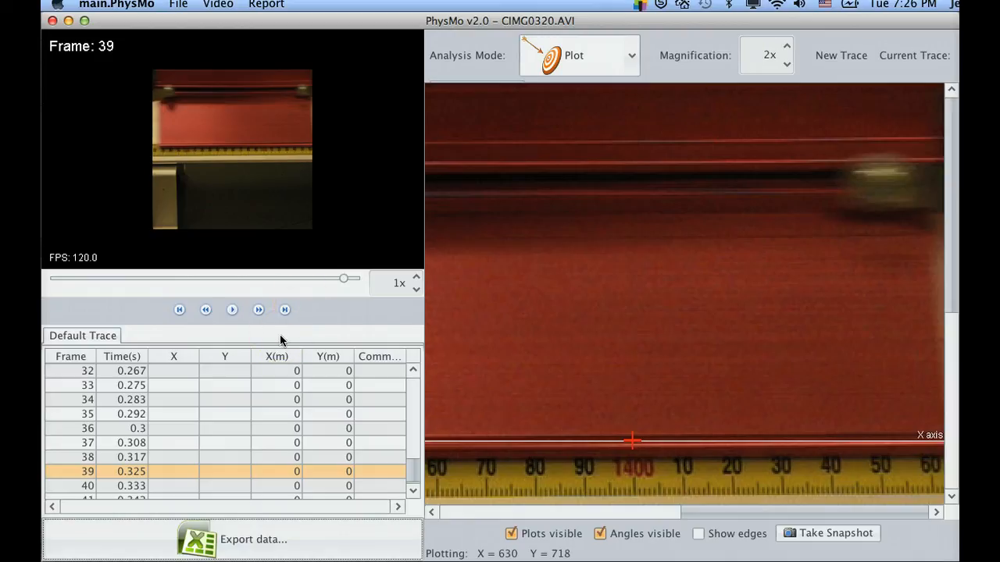
click(309, 414)
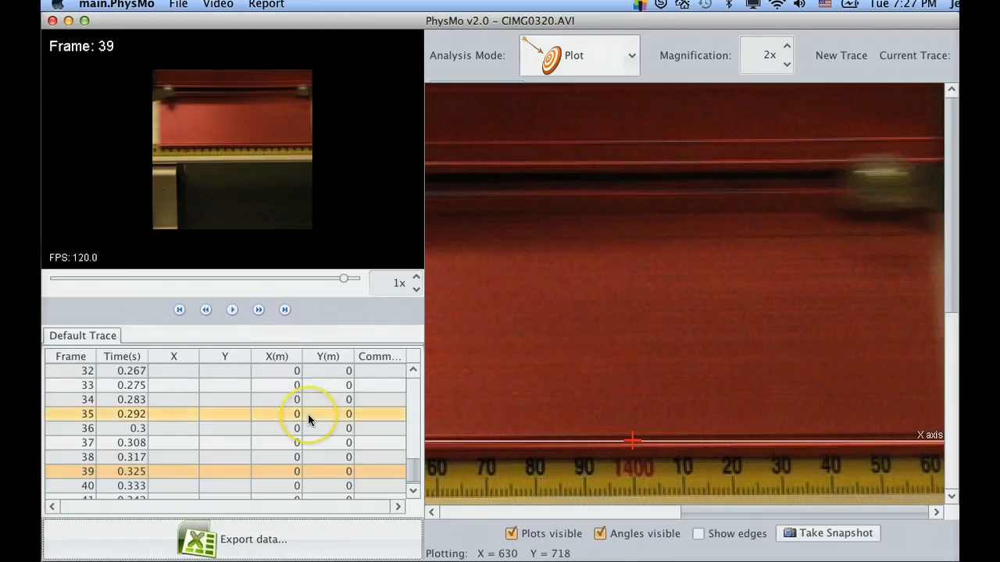
click(339, 473)
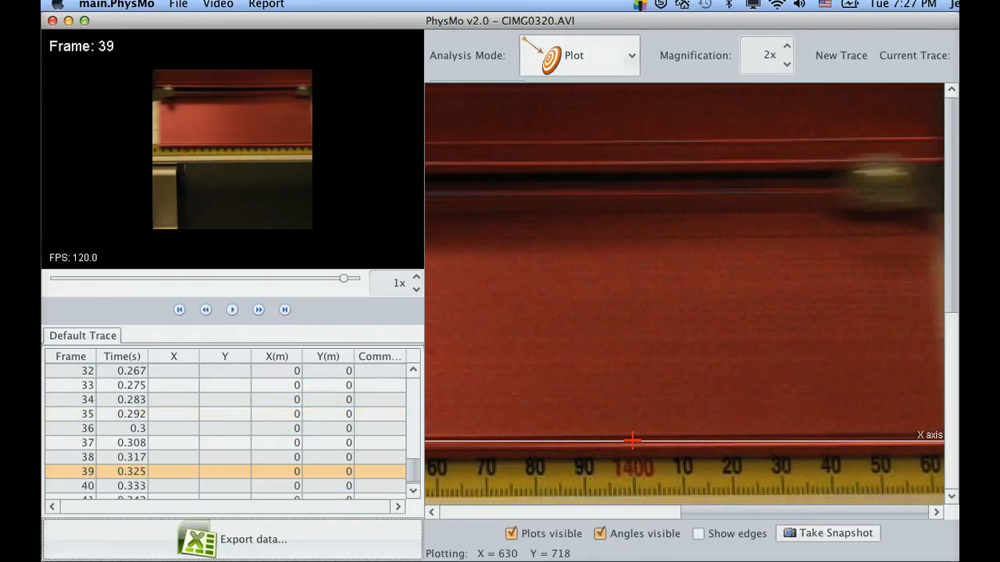